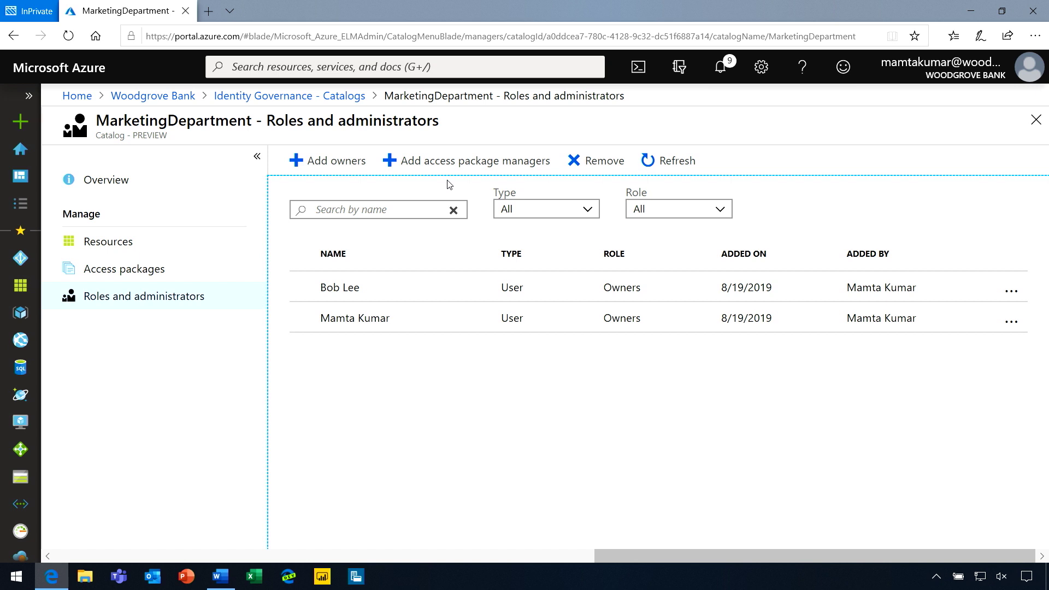
# Search for the user and add them as an access package manager of the MarketingDepartment catalog.
pyautogui.click(467, 163)
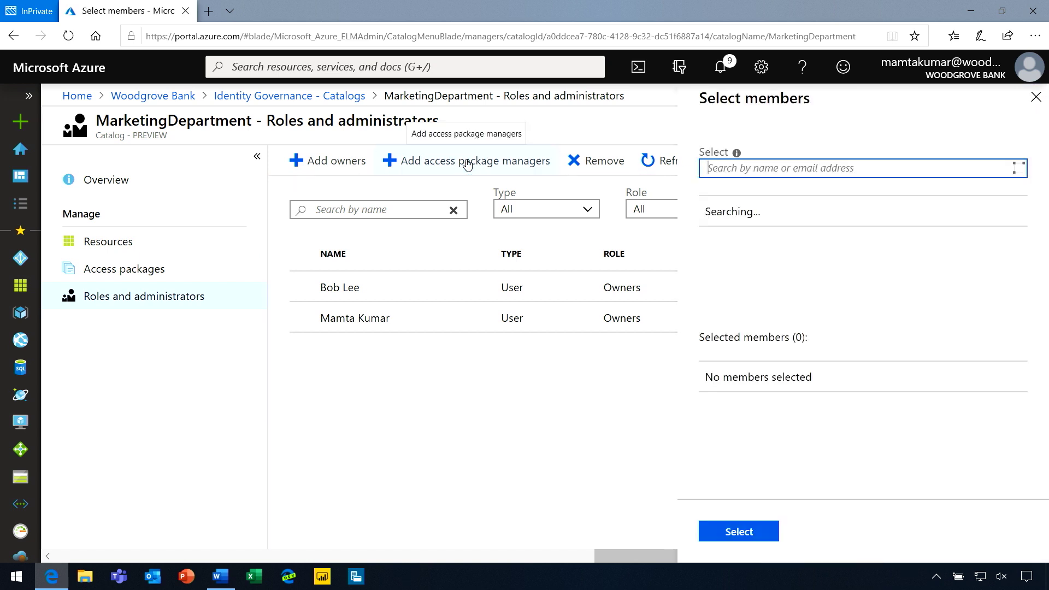
pyautogui.write('jessic')
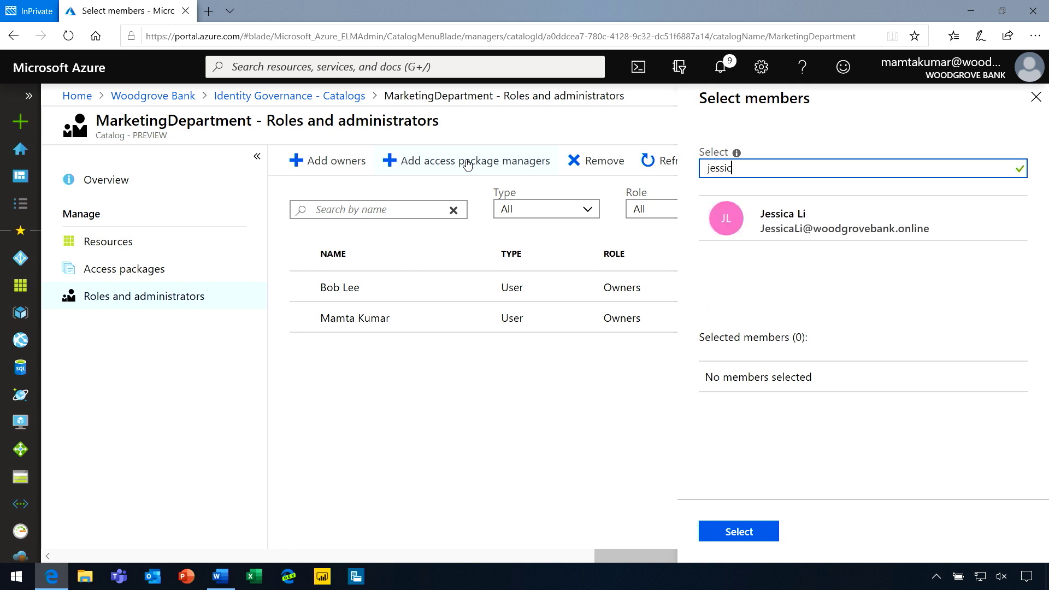
pyautogui.click(786, 214)
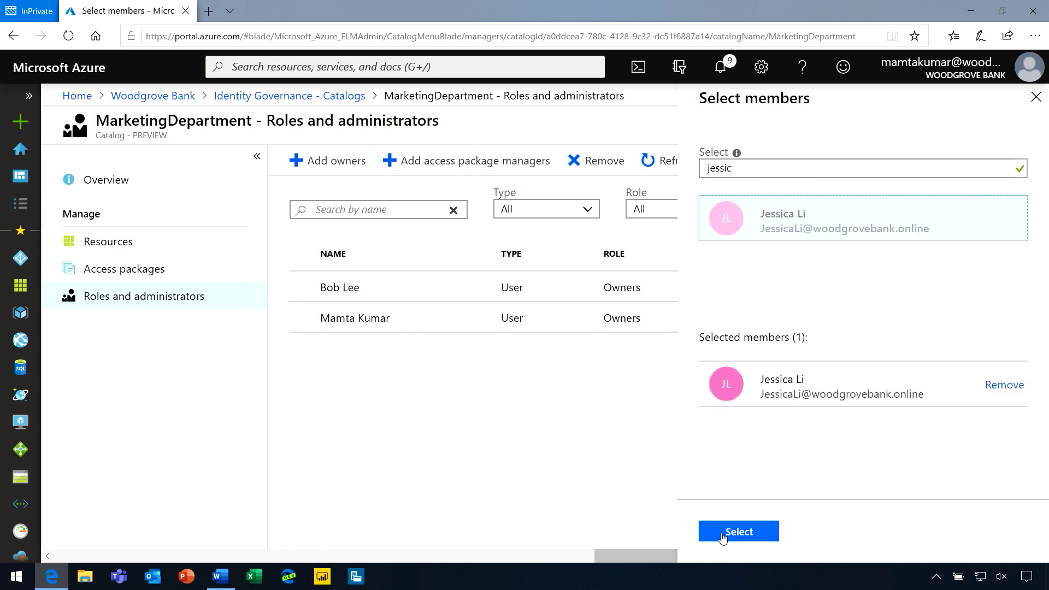
pyautogui.click(734, 539)
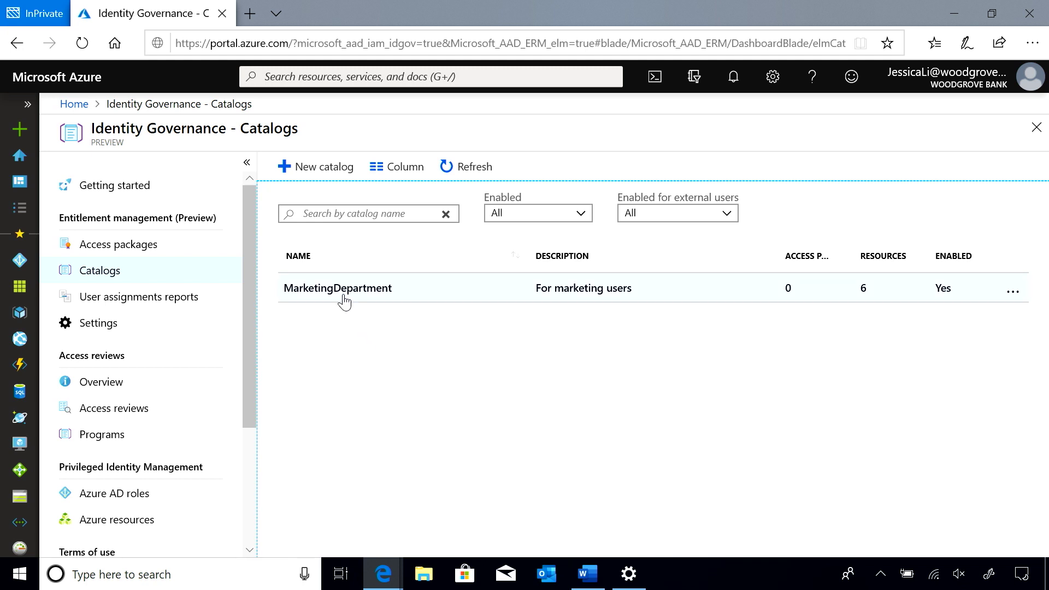
# Start a new access package from the MarketingDepartment catalog's access packages list.
pyautogui.click(340, 288)
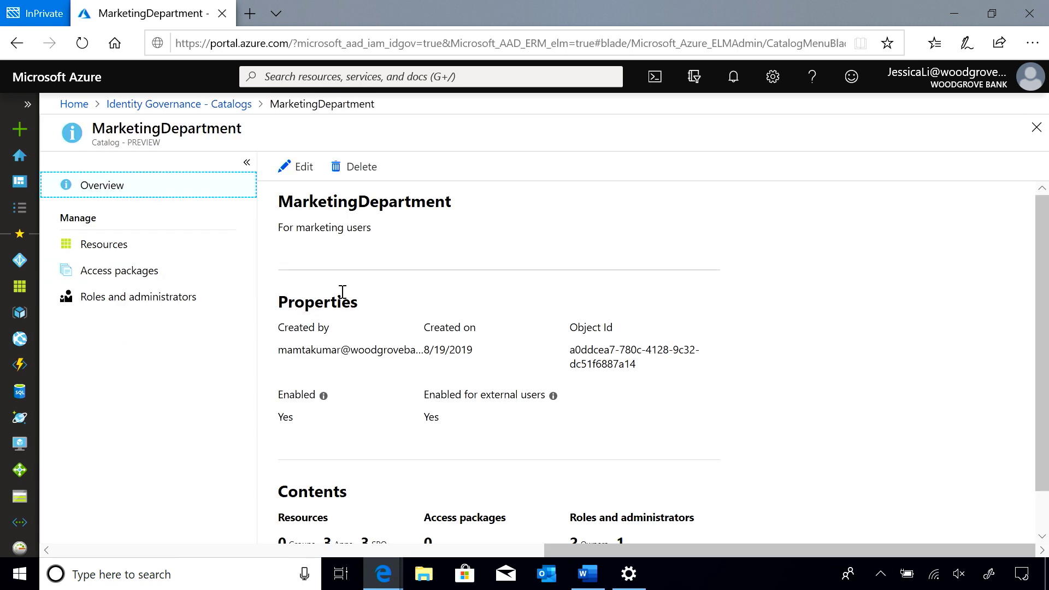
pyautogui.click(172, 276)
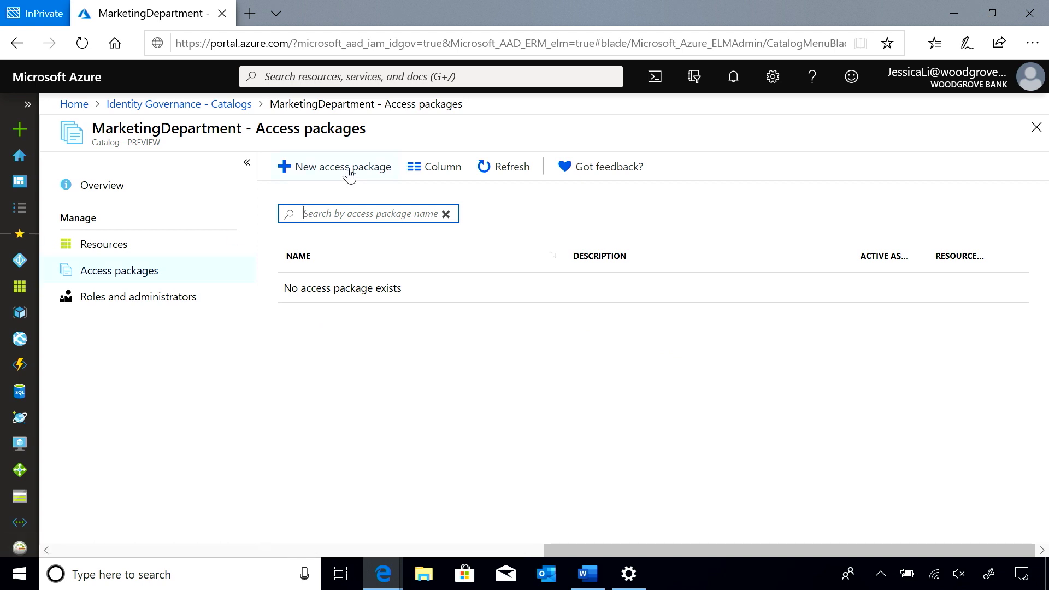
pyautogui.click(349, 174)
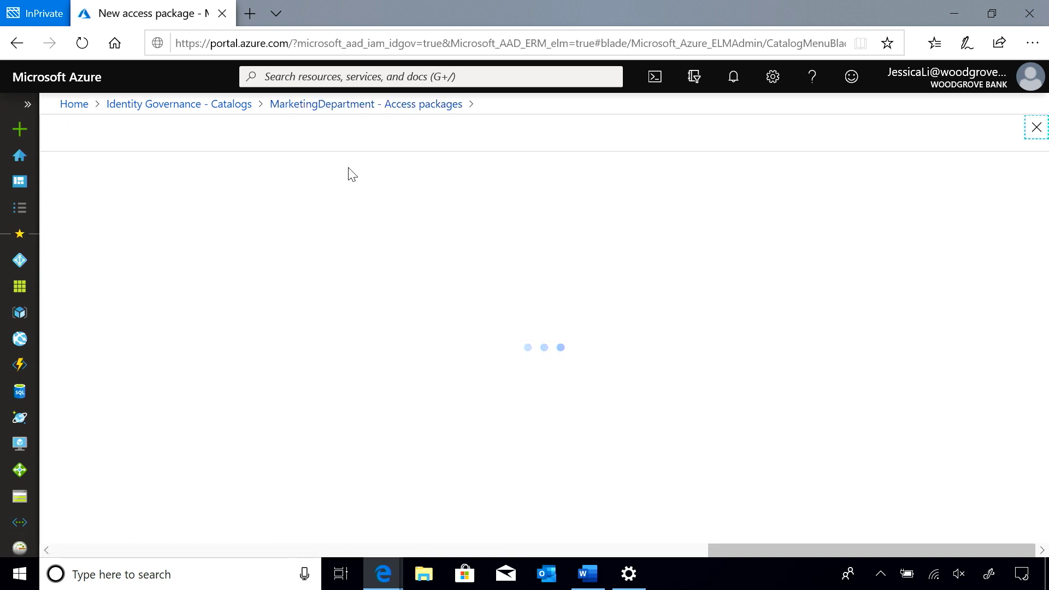
# Name the package 'Marketing campaign' with description 'Marketing resources' and continue to resource roles.
pyautogui.click(368, 273)
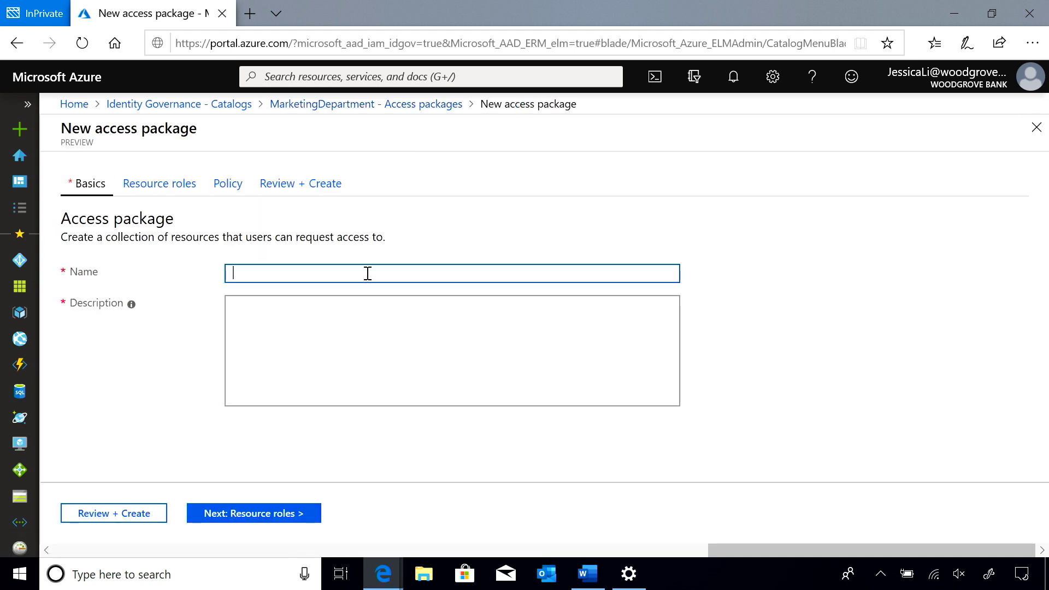
pyautogui.write('Marketing campaign')
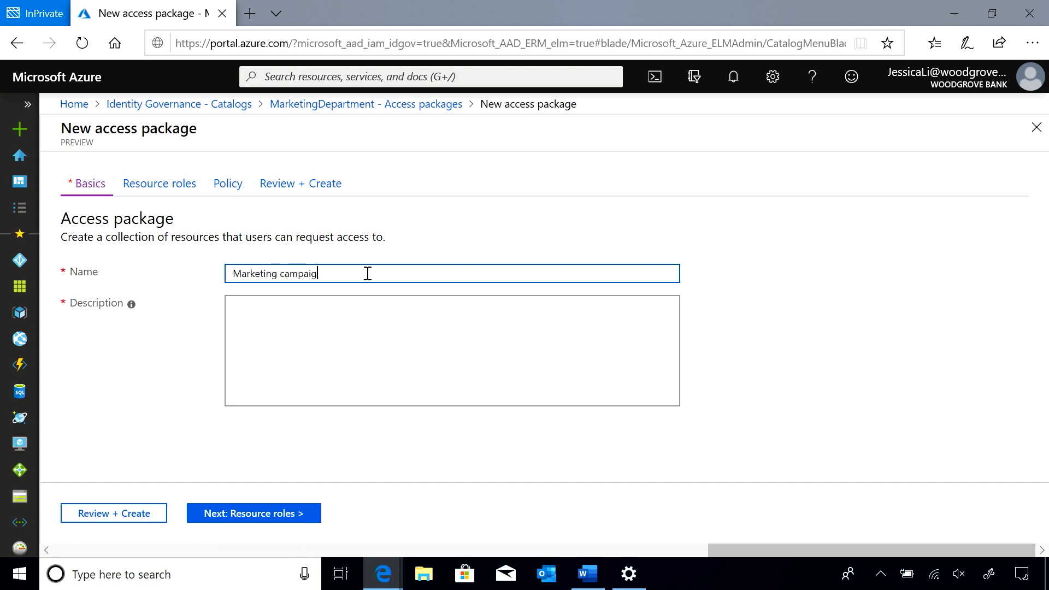
pyautogui.click(402, 336)
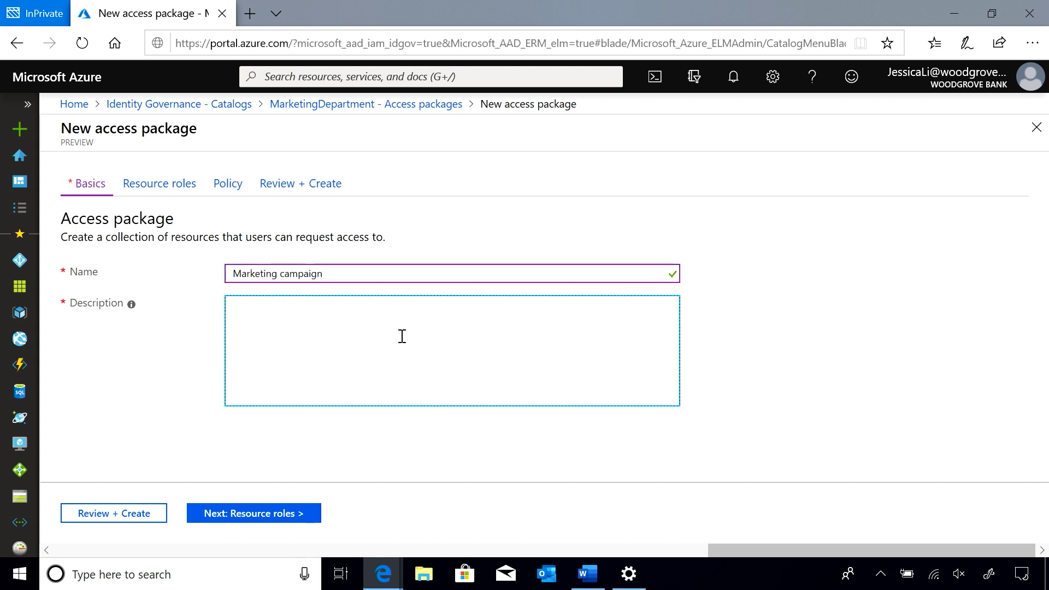
pyautogui.write('Marketing resources')
pyautogui.click(302, 519)
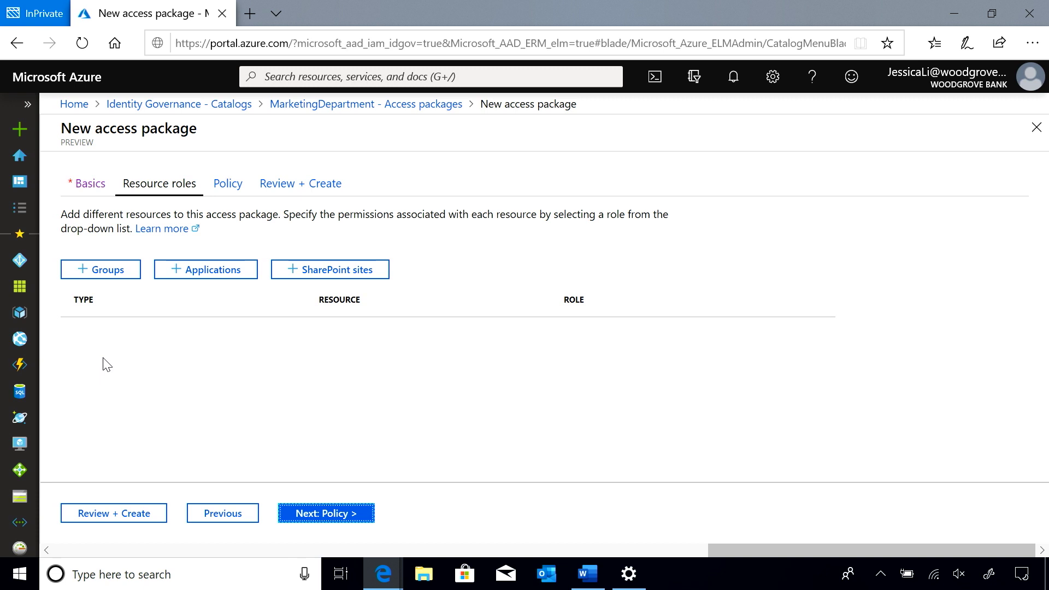
# Add the Box and Doodle applications and the MarketingContent SharePoint site as resources.
pyautogui.click(220, 283)
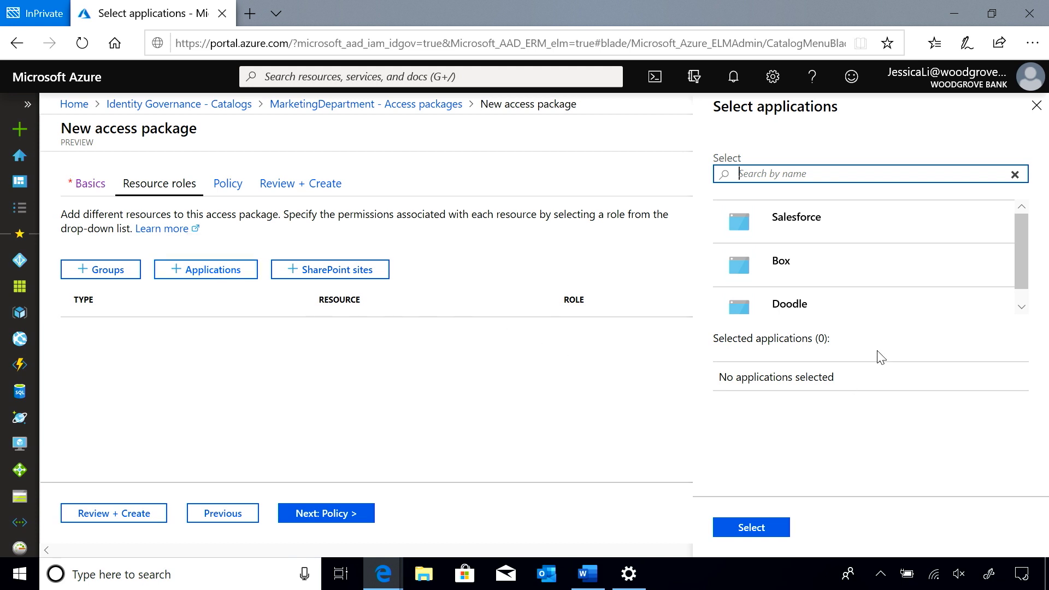
pyautogui.click(906, 272)
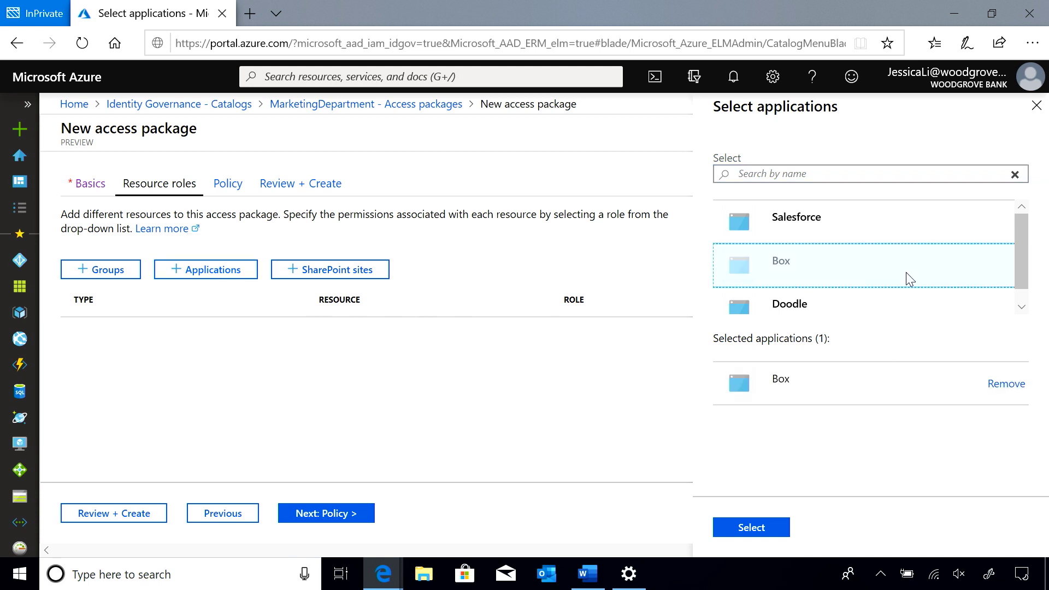
pyautogui.click(776, 306)
pyautogui.click(772, 529)
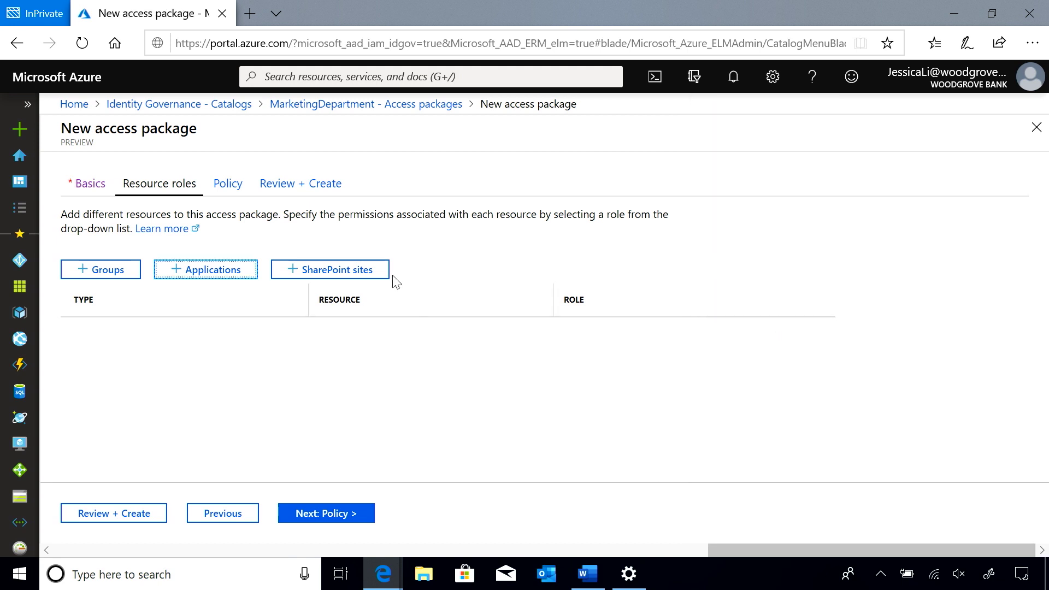
pyautogui.click(357, 269)
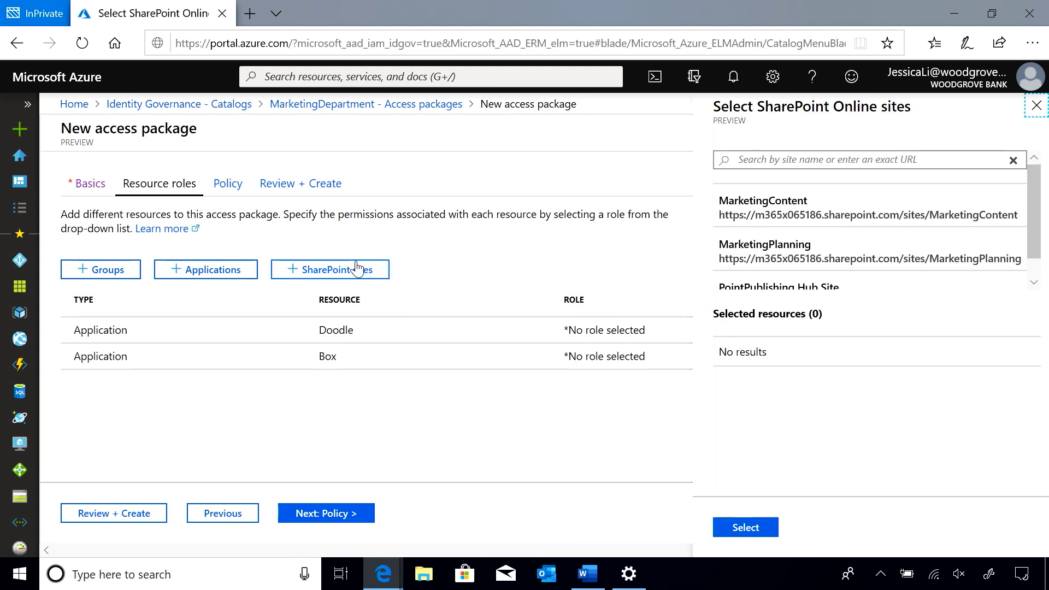
pyautogui.click(936, 210)
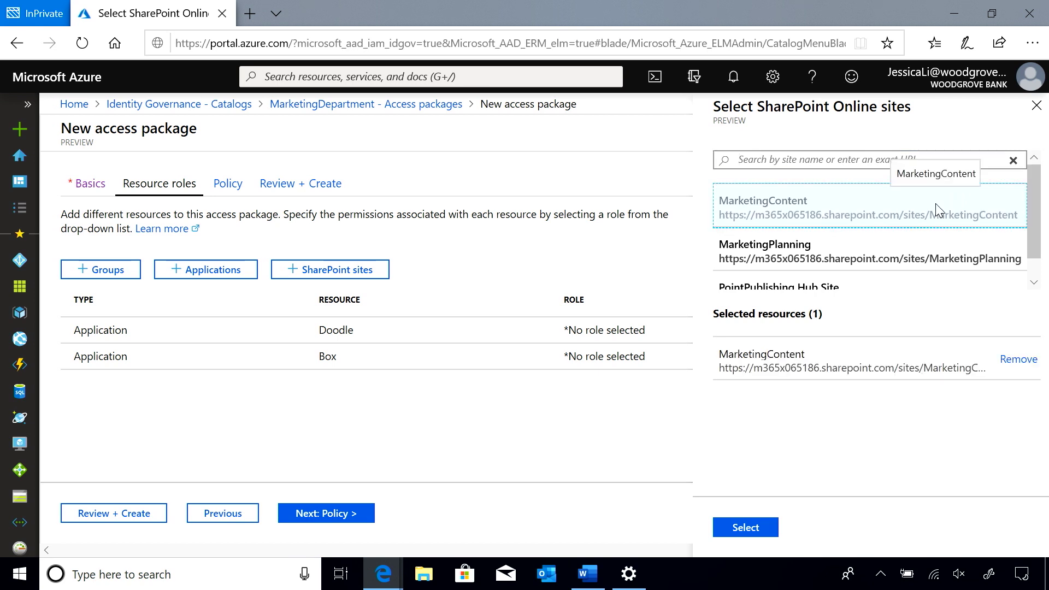
pyautogui.click(754, 530)
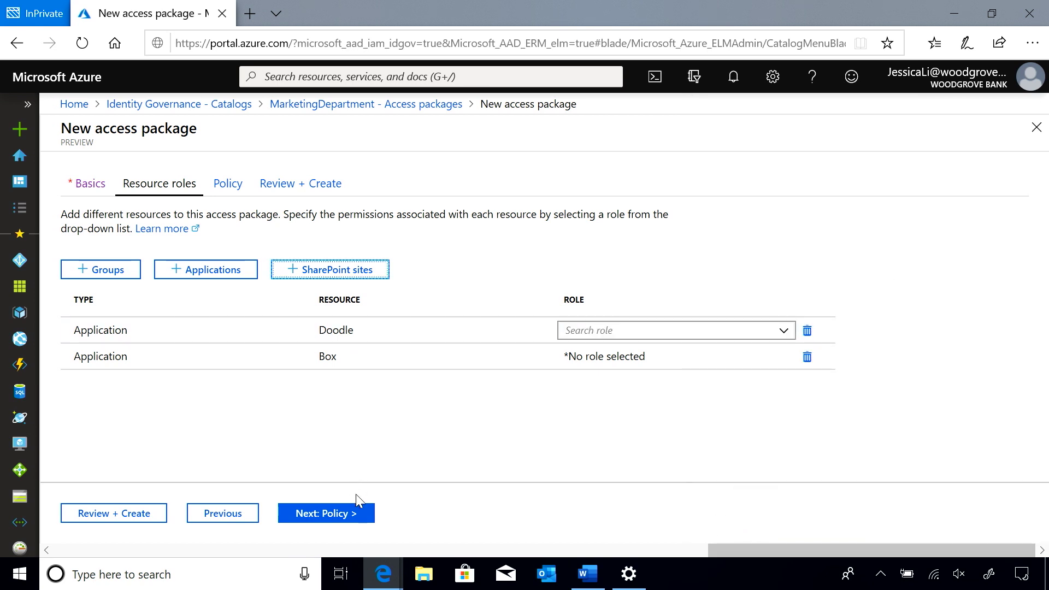
# Assign roles: Doodle msiam_access, Box User, MarketingContent 'MarketingContent Members'.
pyautogui.click(583, 331)
pyautogui.click(591, 353)
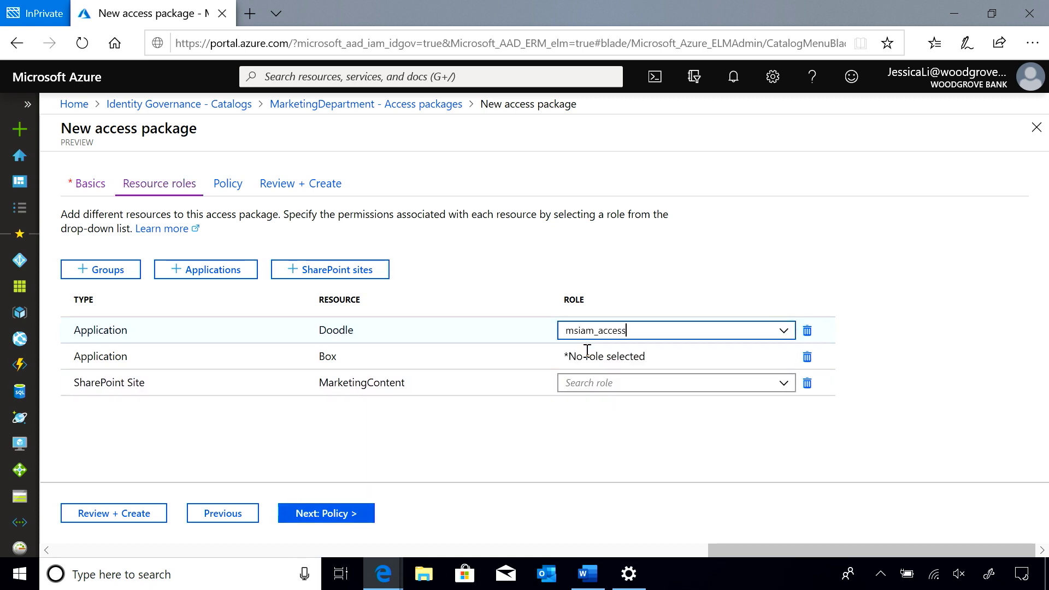
pyautogui.click(597, 359)
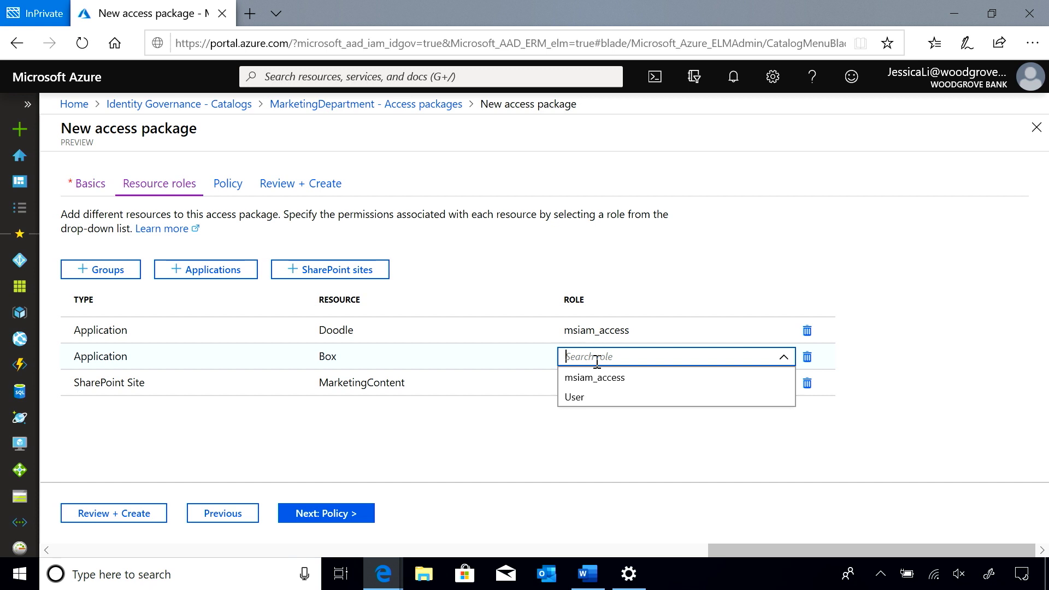
pyautogui.click(595, 398)
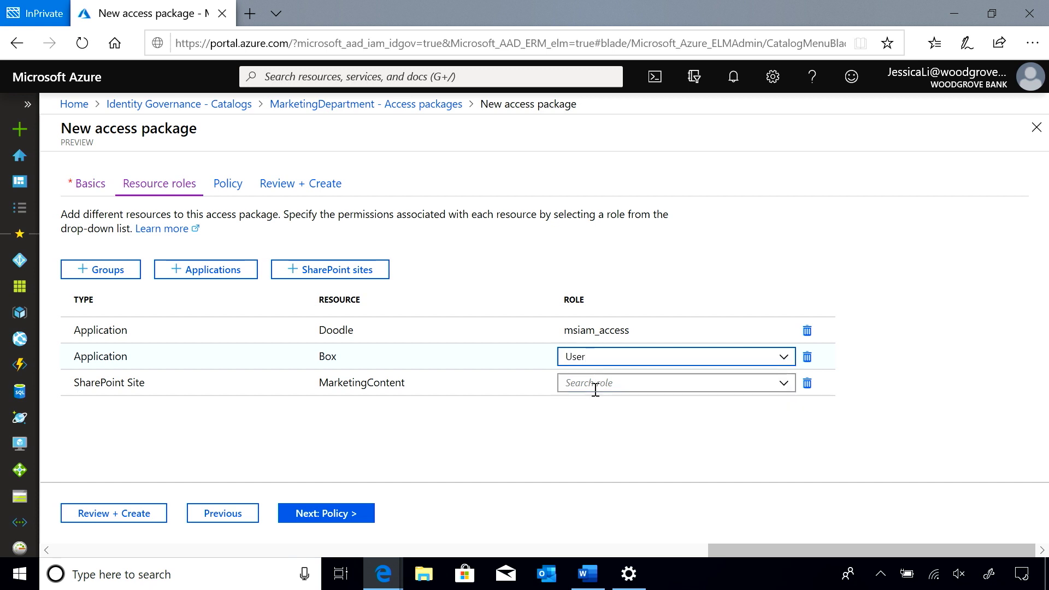
pyautogui.click(595, 383)
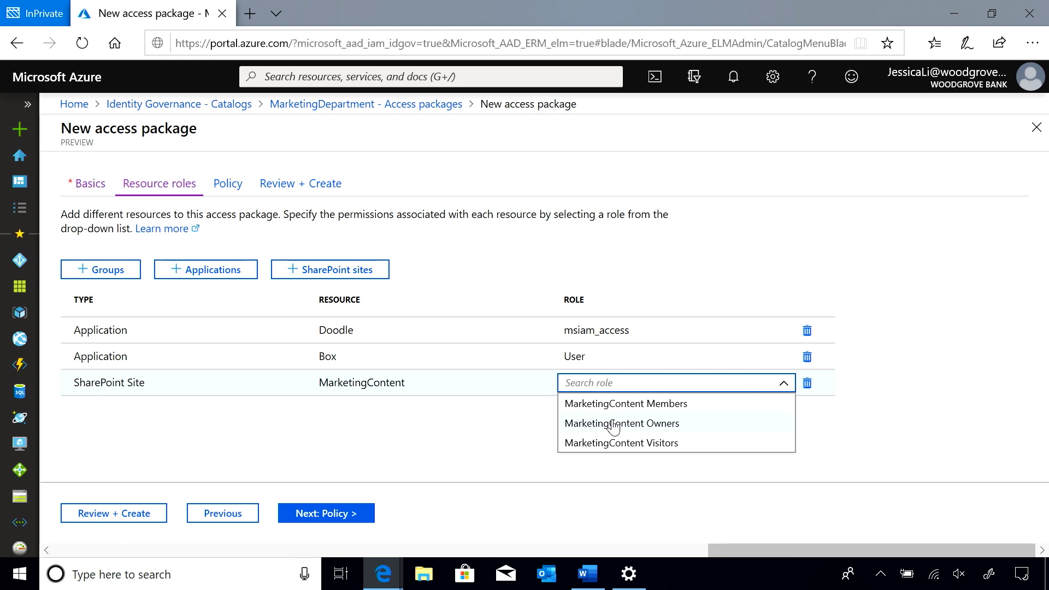
pyautogui.click(635, 404)
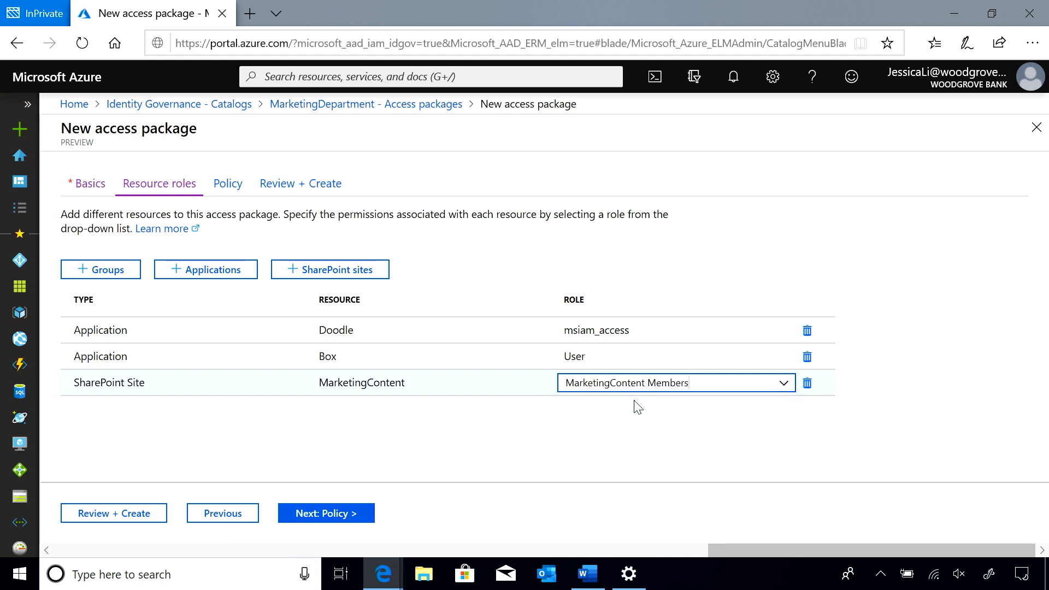
pyautogui.click(319, 517)
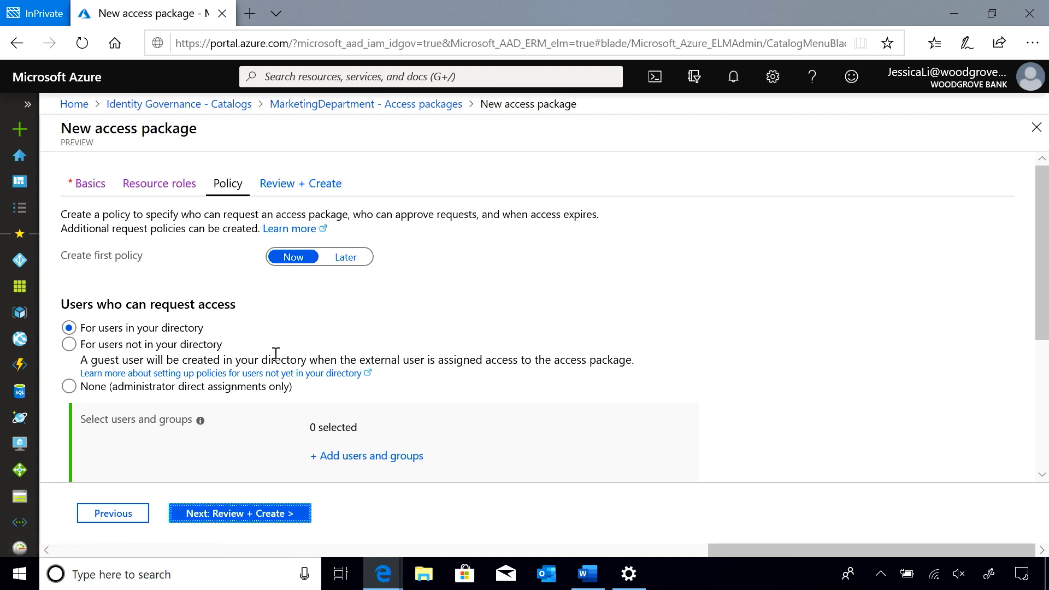
# Allow the AllMarketingUsers group to request the access package.
pyautogui.scroll(-3, 141, 272)
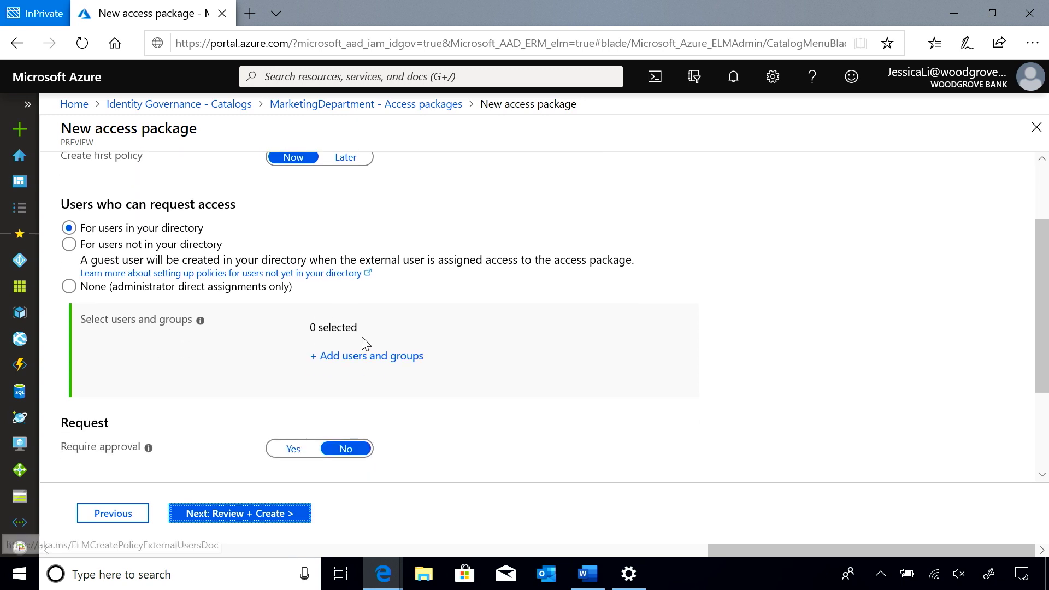
pyautogui.click(374, 359)
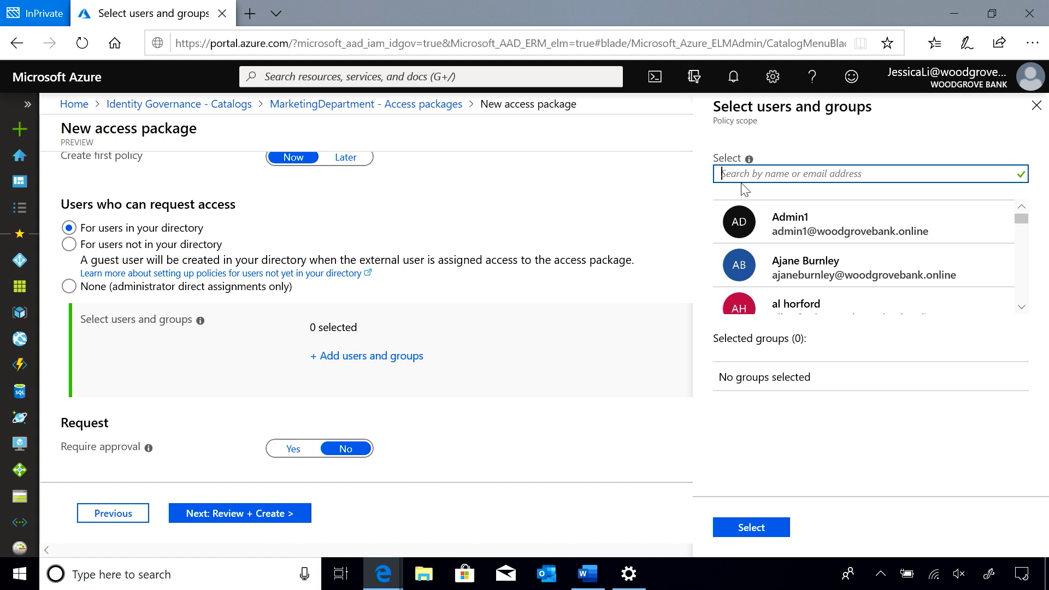
pyautogui.write('all')
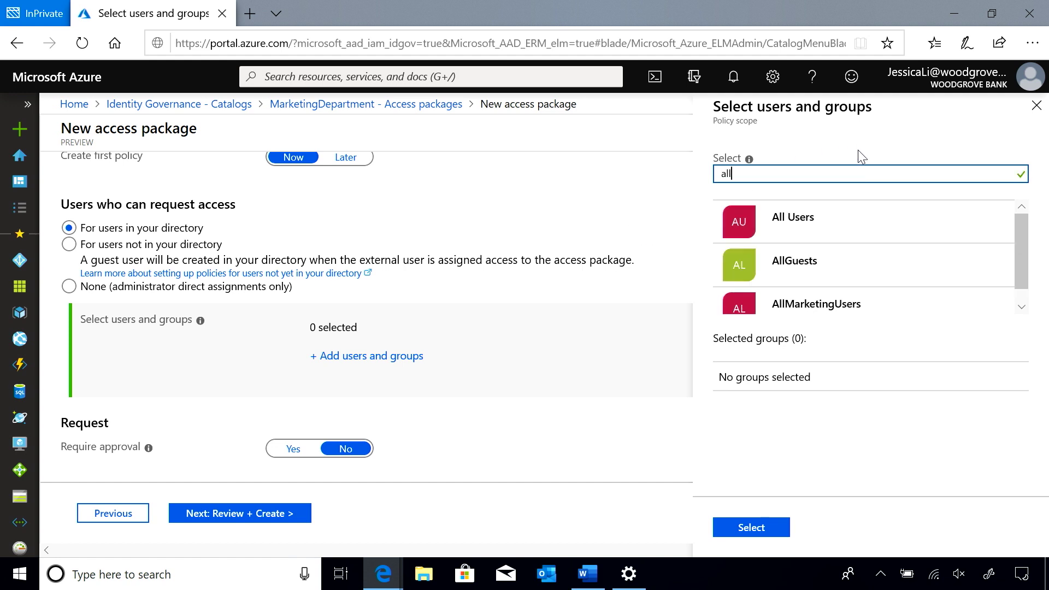
pyautogui.click(895, 302)
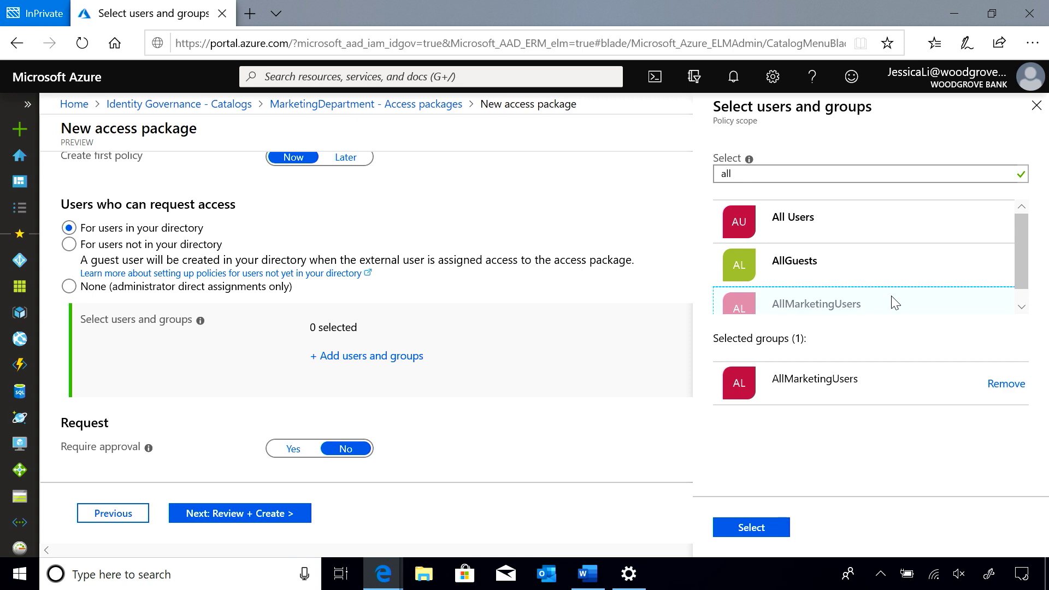
pyautogui.click(774, 537)
# Require approval and add two searched-for users as approvers.
pyautogui.scroll(-1, 267, 437)
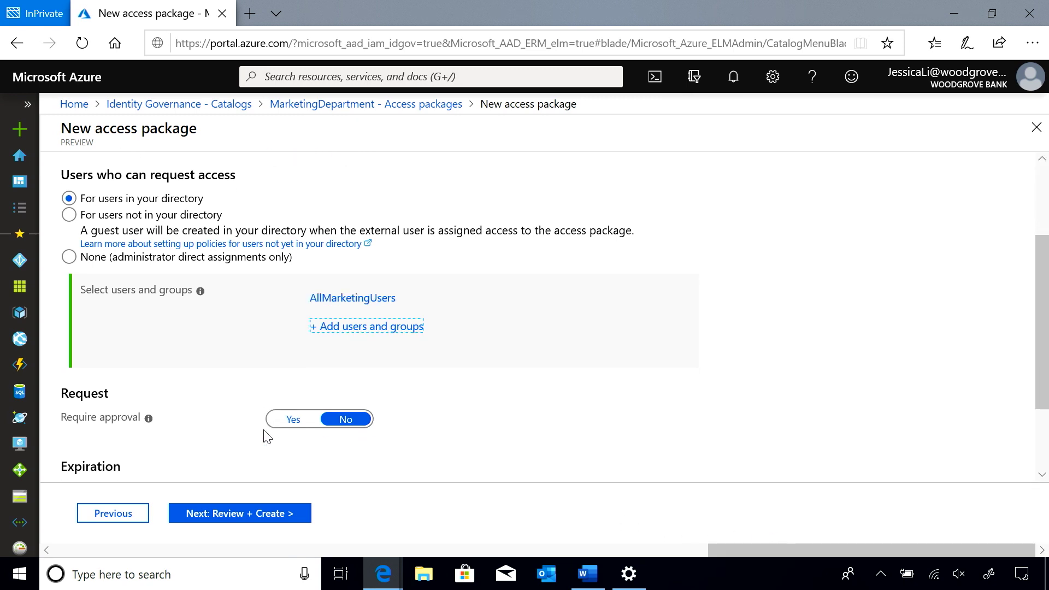
pyautogui.scroll(-2, 268, 437)
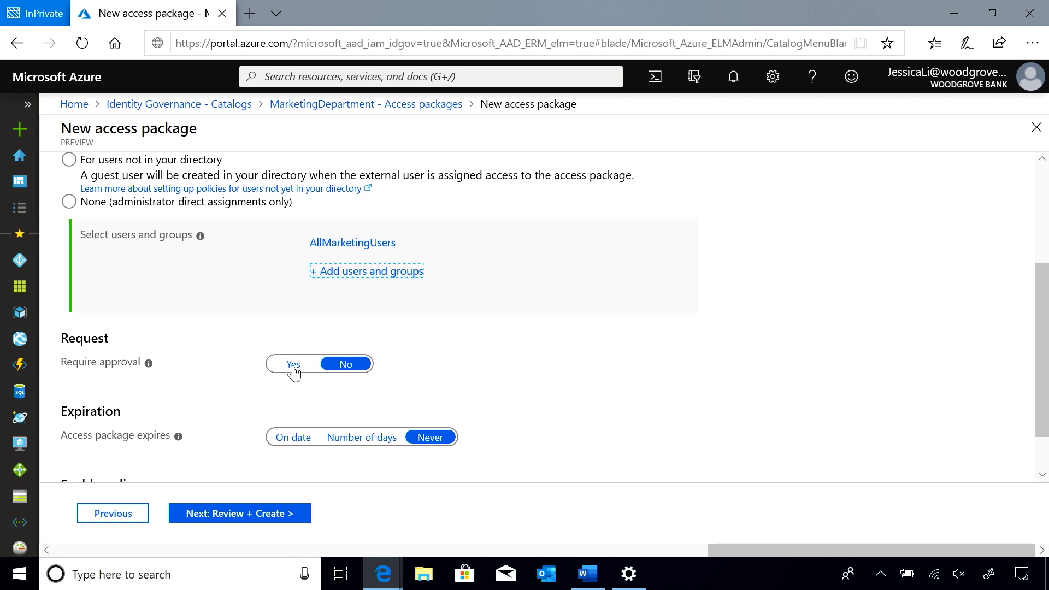
pyautogui.click(294, 365)
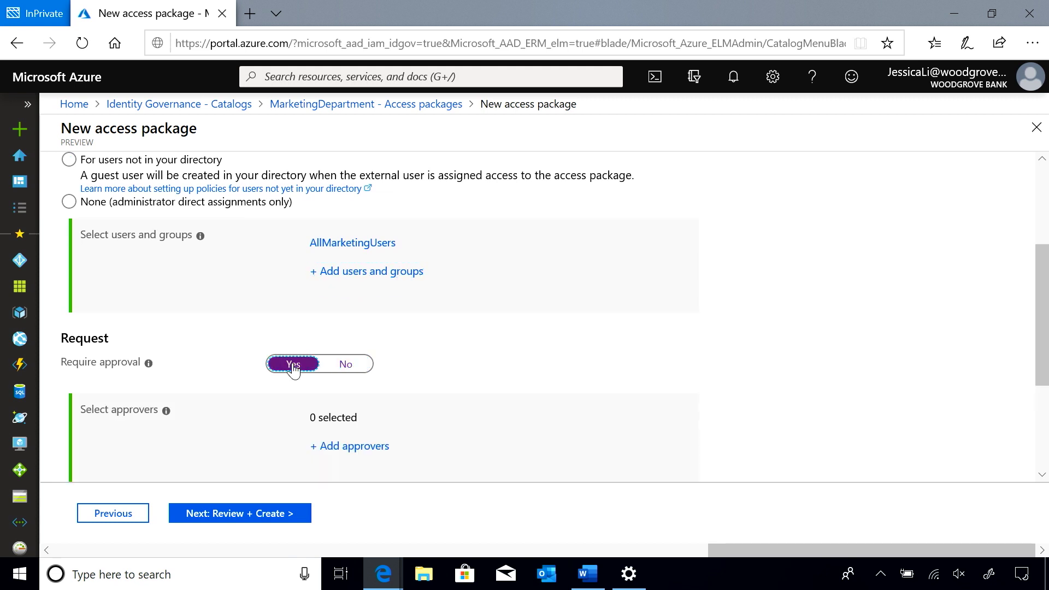
pyautogui.click(372, 447)
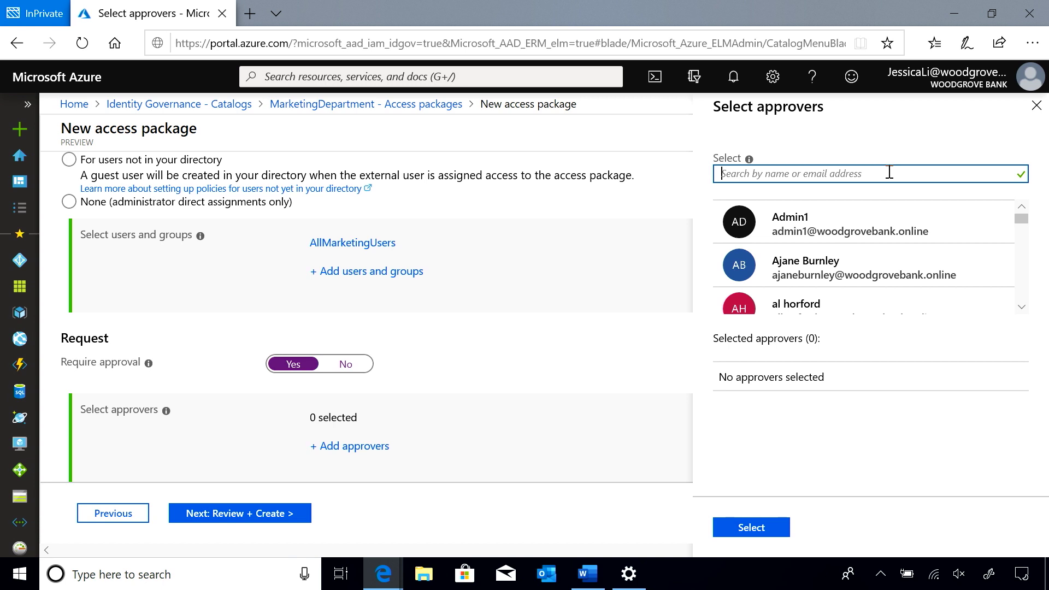
pyautogui.write('jessica li')
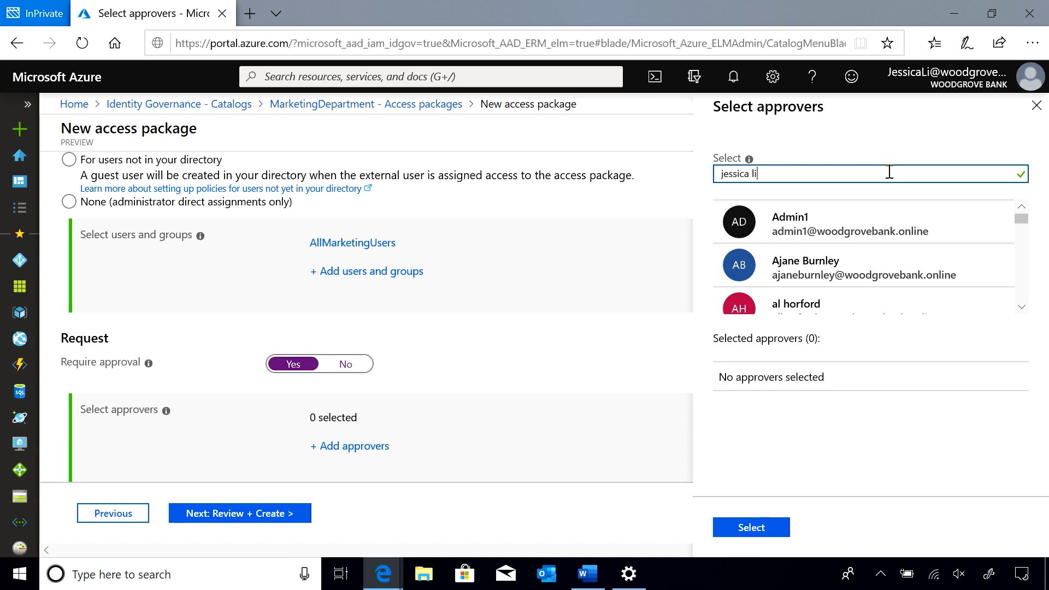
pyautogui.click(889, 219)
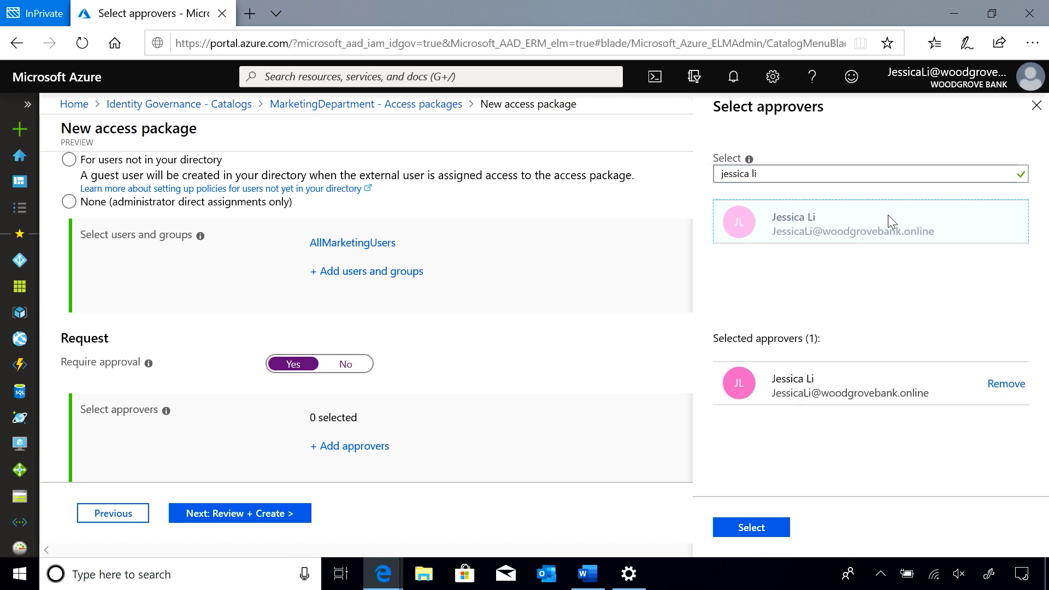
pyautogui.click(839, 174)
pyautogui.hotkey('ctrl', 'a')
pyautogui.write('m')
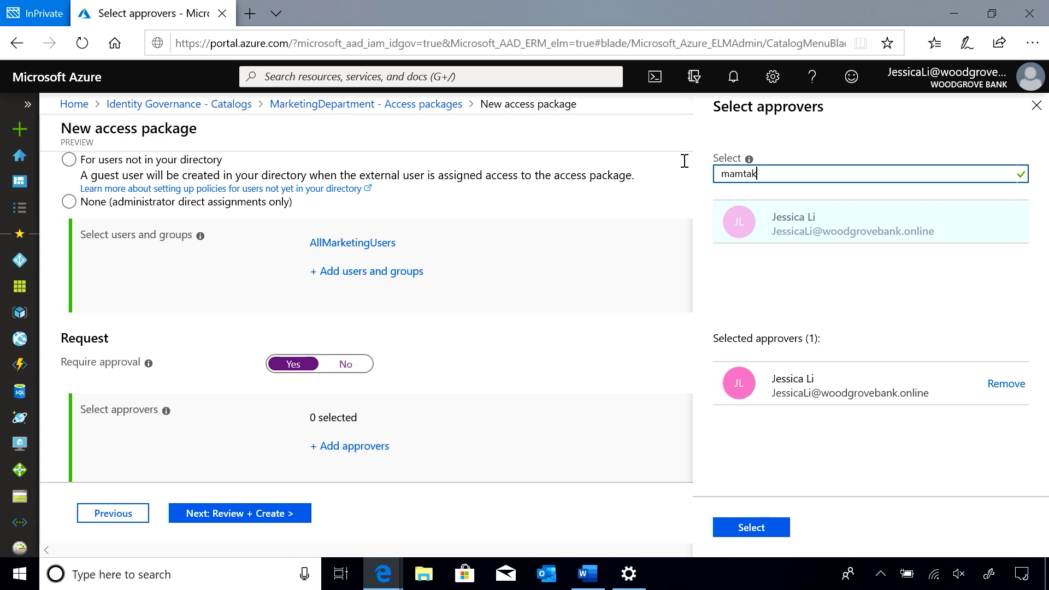
pyautogui.write('amtakuma')
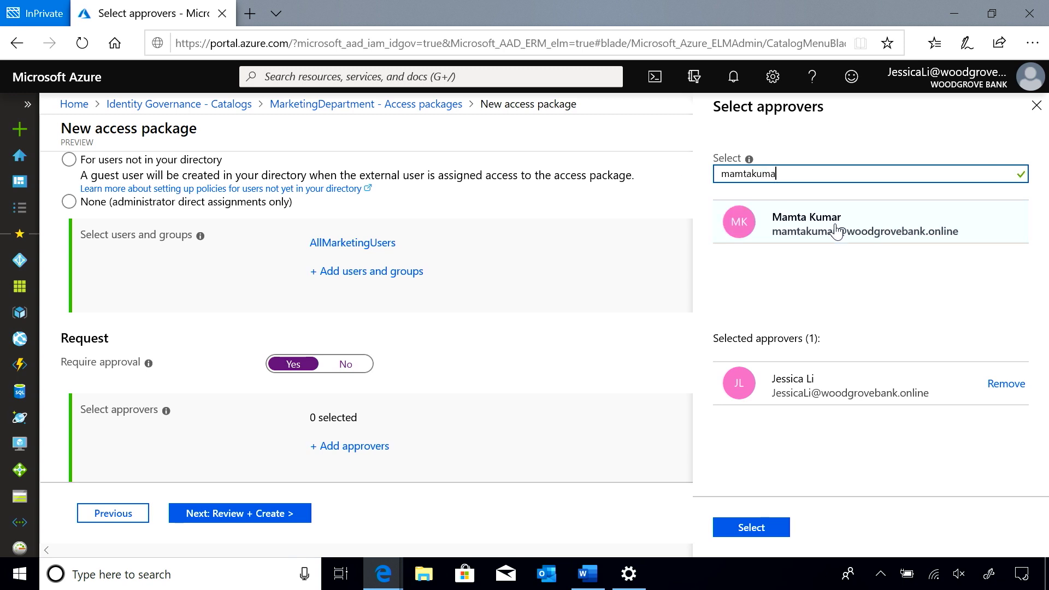
pyautogui.click(836, 227)
pyautogui.click(765, 528)
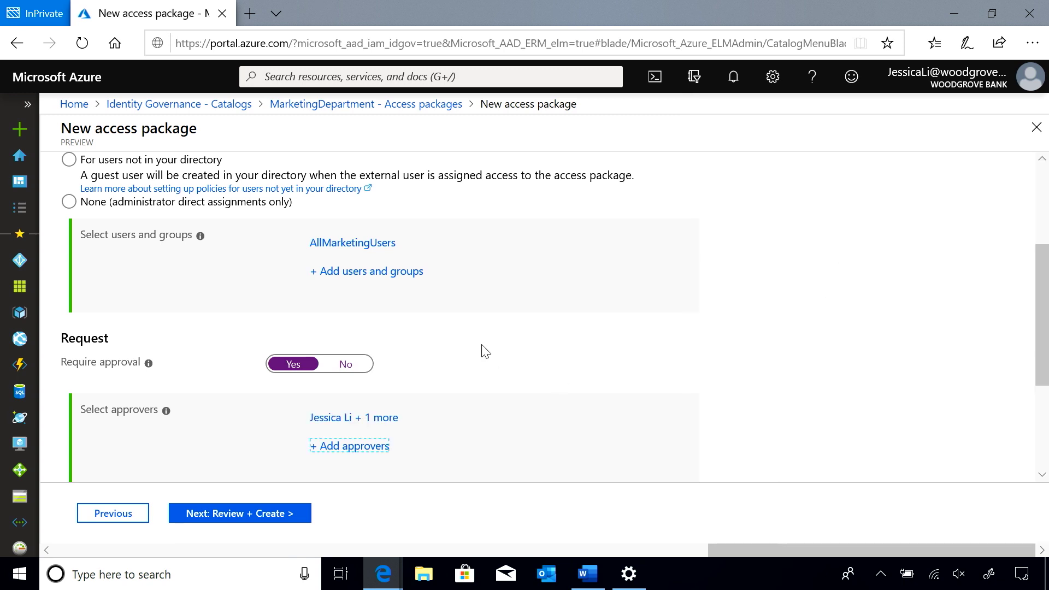
# Make access expire after 10 days instead of the default 365.
pyautogui.scroll(-3, 484, 352)
pyautogui.scroll(-2, 484, 351)
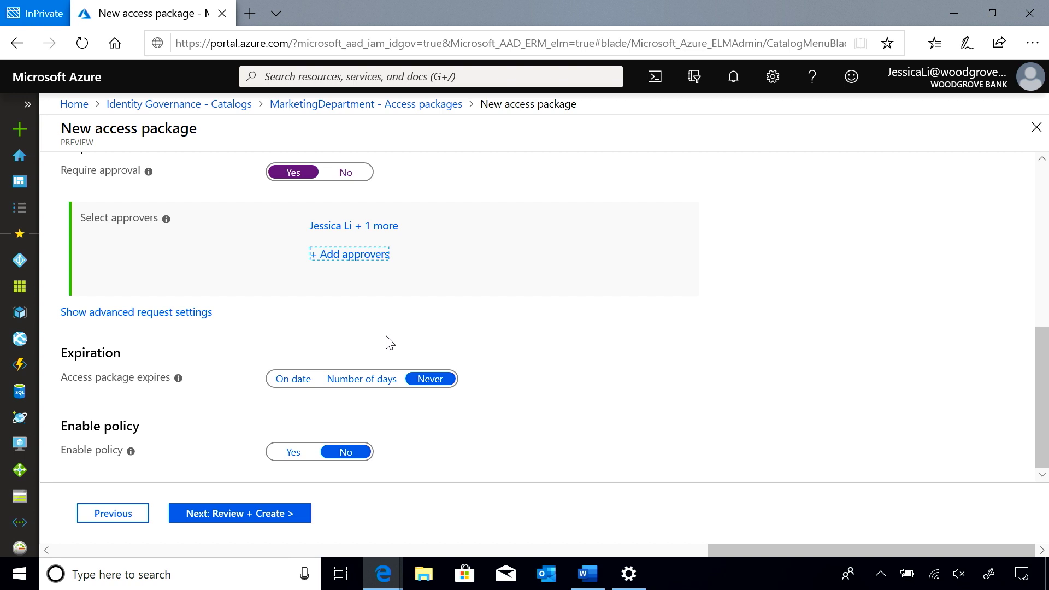
pyautogui.click(365, 382)
pyautogui.click(324, 409)
pyautogui.moveTo(324, 409); pyautogui.dragTo(218, 402)
pyautogui.write('10')
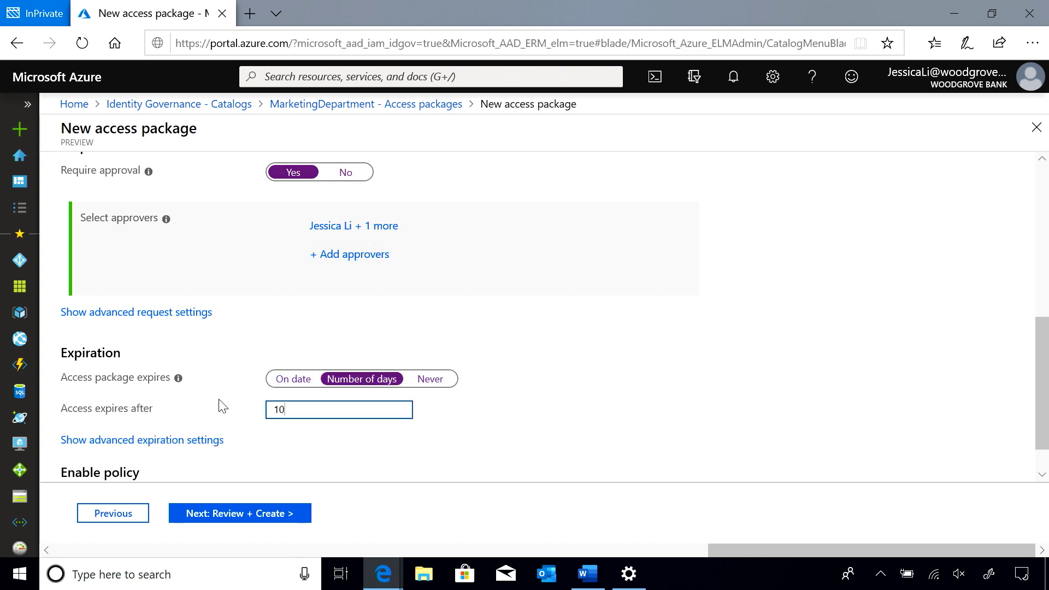
# Enable the policy and go to the Review + Create summary.
pyautogui.scroll(-1, 628, 396)
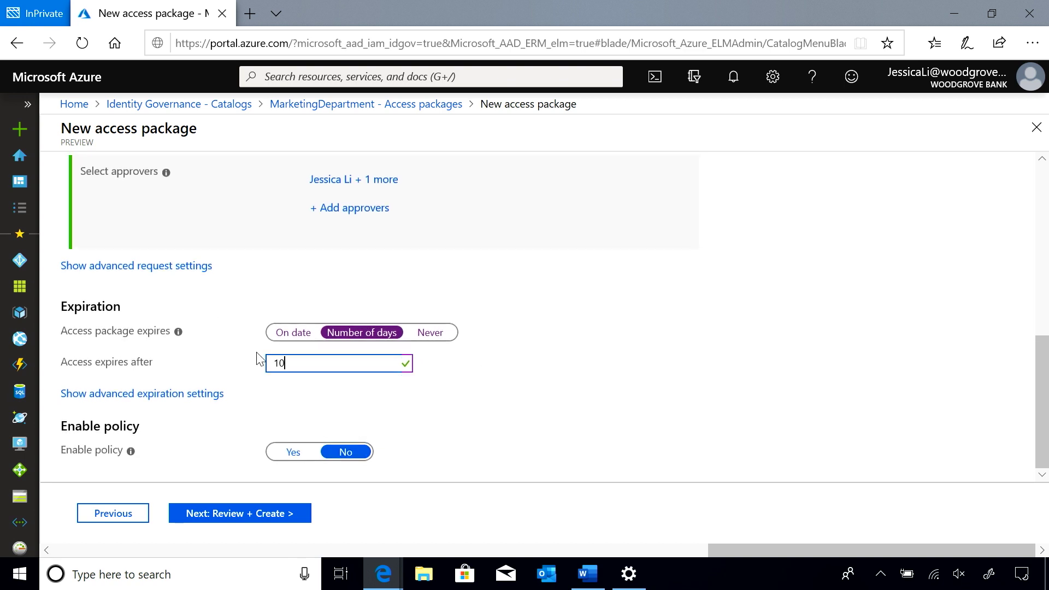
pyautogui.click(301, 454)
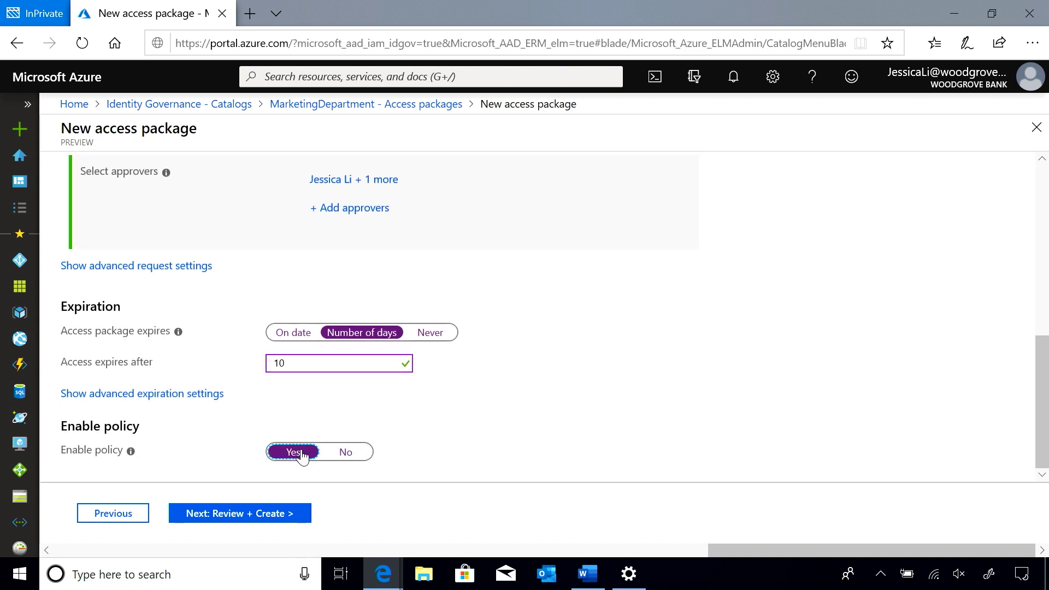
pyautogui.click(268, 518)
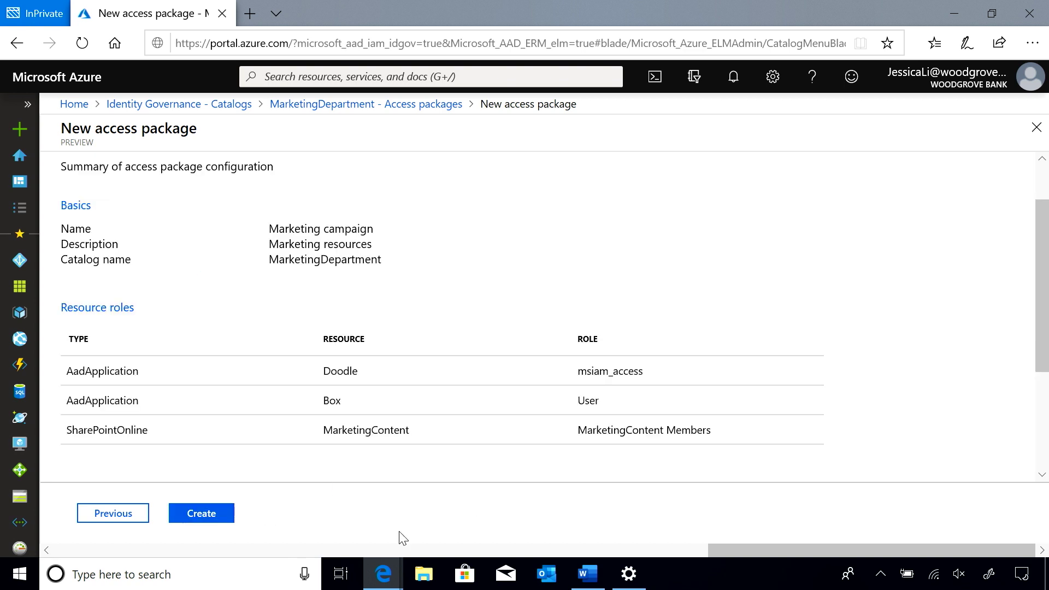
# Create the 'Marketing campaign' access package from the Review + Create tab.
pyautogui.click(218, 515)
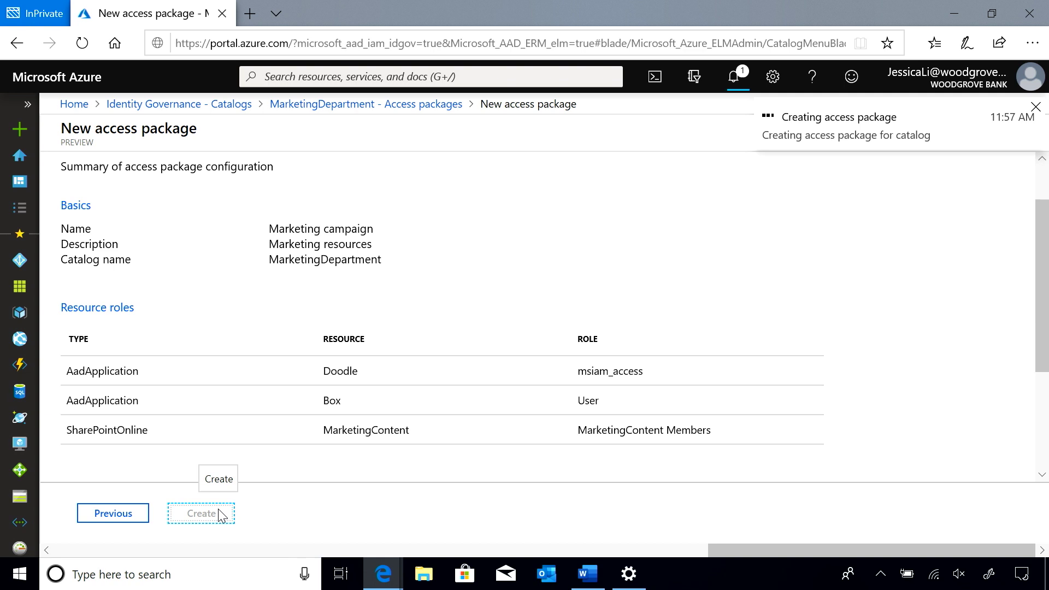